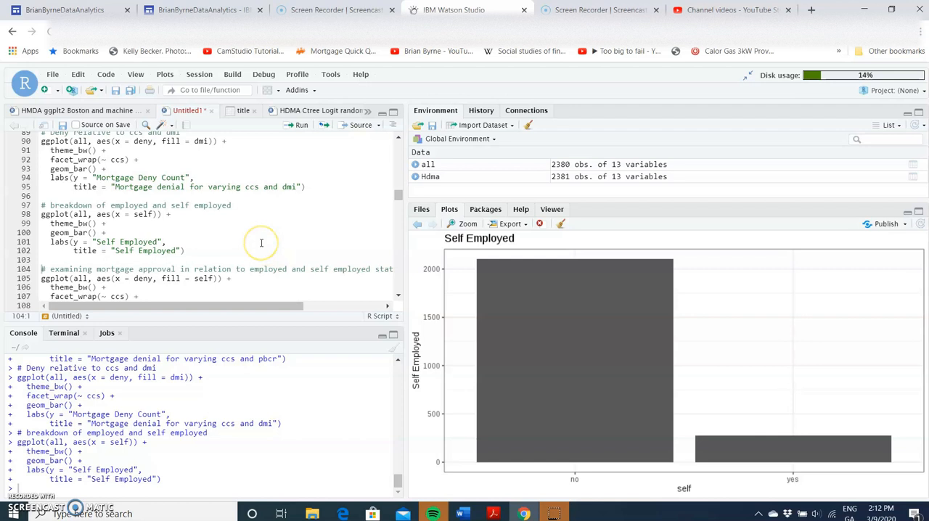
Step: Widen the script editor slightly and run the bar chart code for the breakdown of employed and self-employed applicants
scroll(261, 242, down, 3)
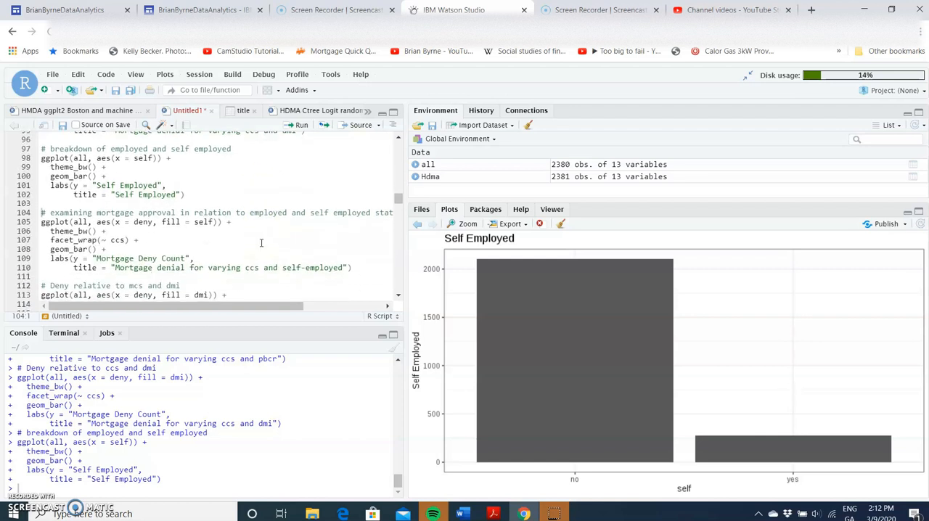
scroll(261, 243, up, 1)
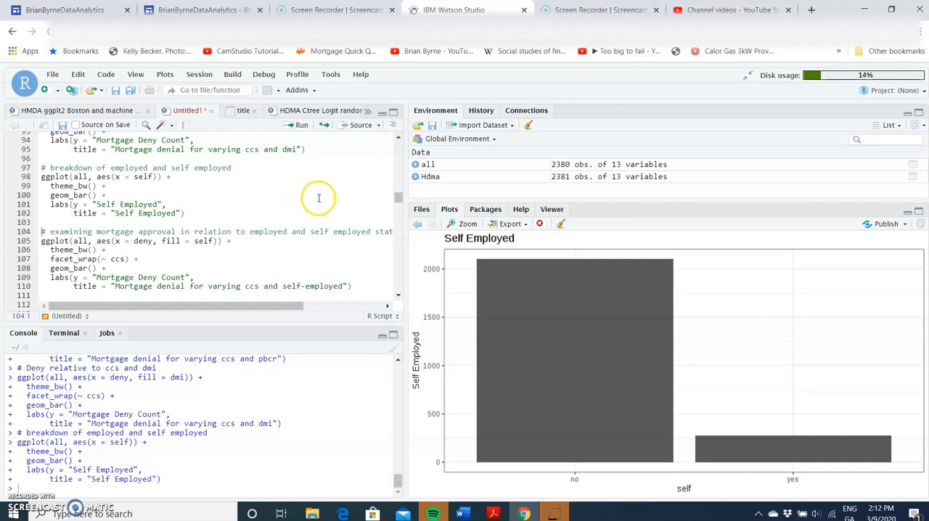
drag(406, 241, 419, 241)
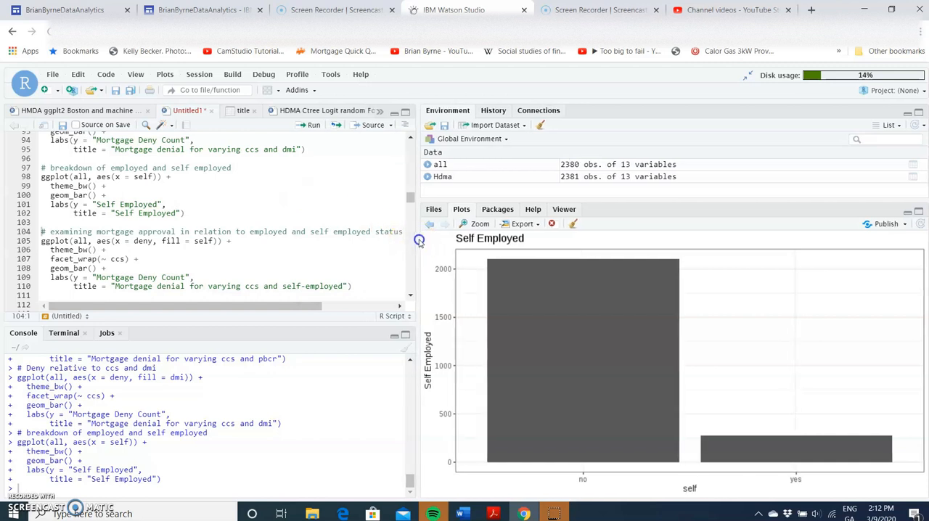
click(214, 181)
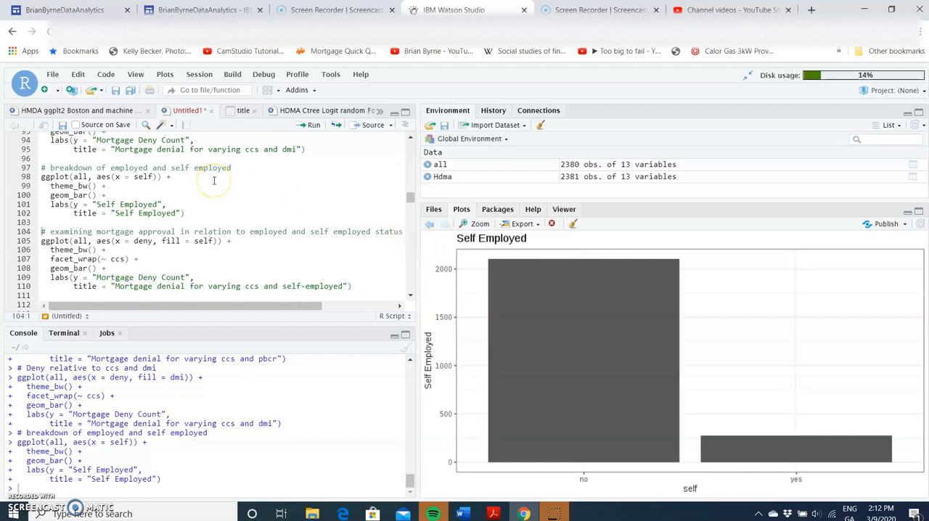
click(132, 168)
click(309, 126)
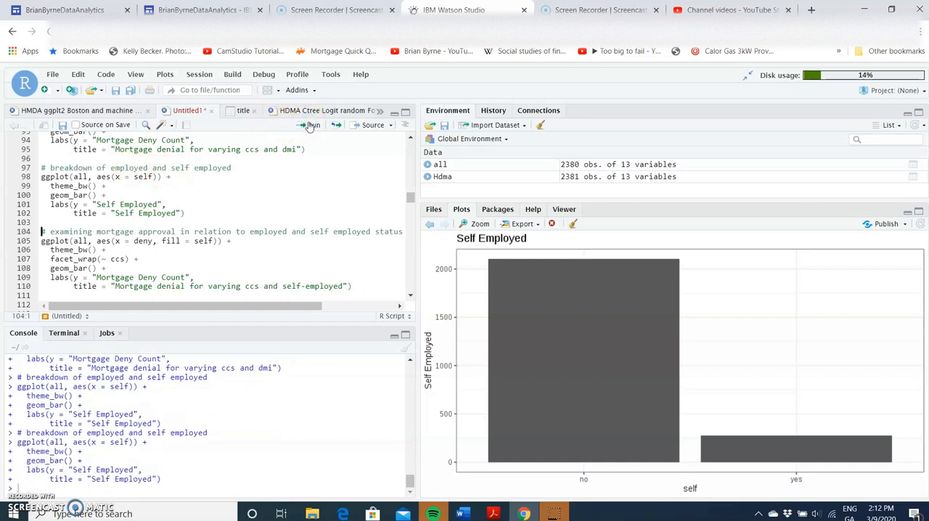
Step: Run the mortgage denial bar charts filled by self and faceted by ccs, and filled by dmi and faceted by mcs
click(310, 125)
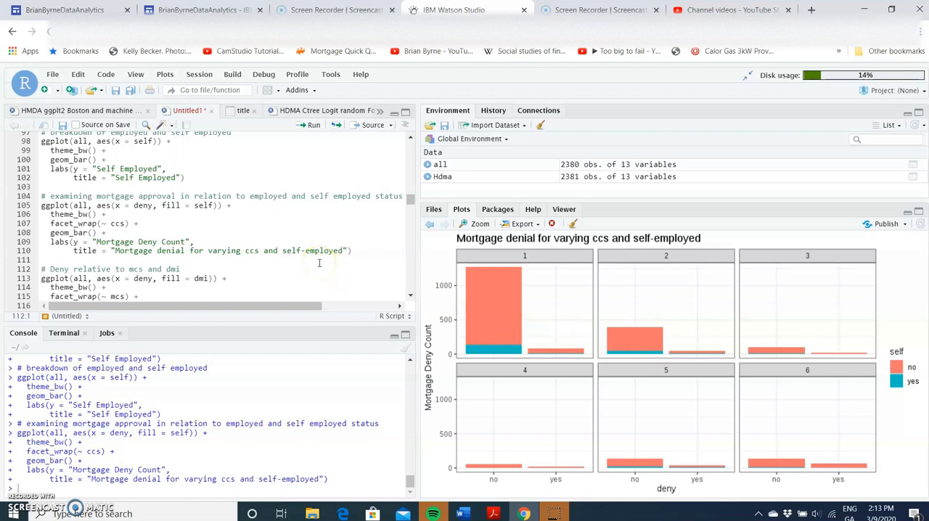
scroll(318, 263, down, 2)
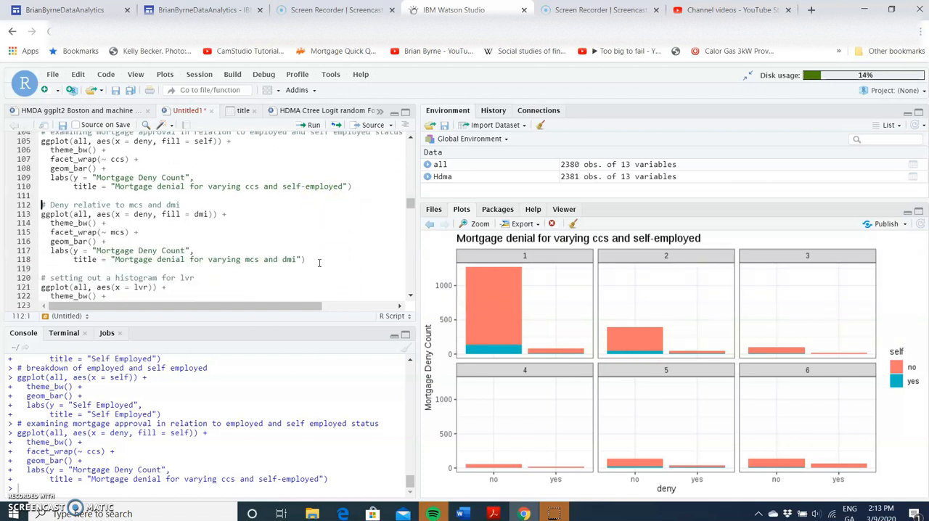
scroll(318, 263, down, 1)
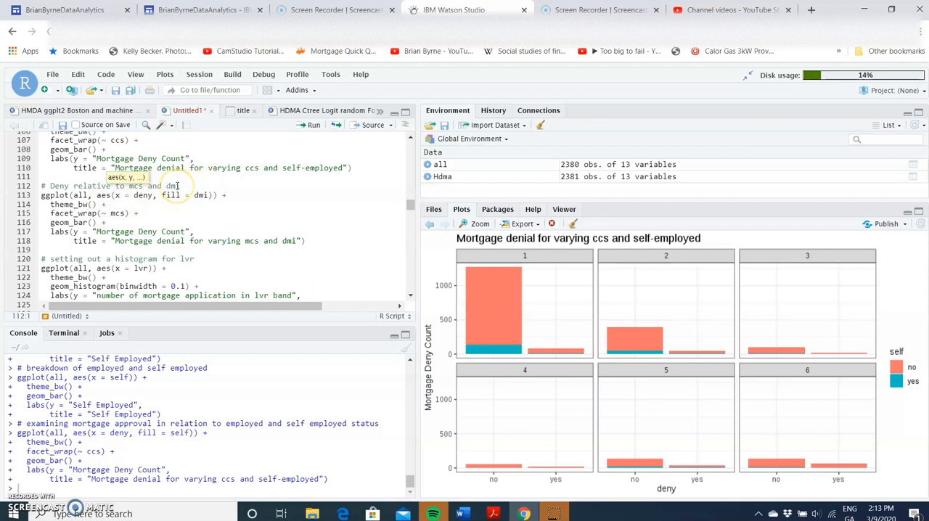
click(314, 126)
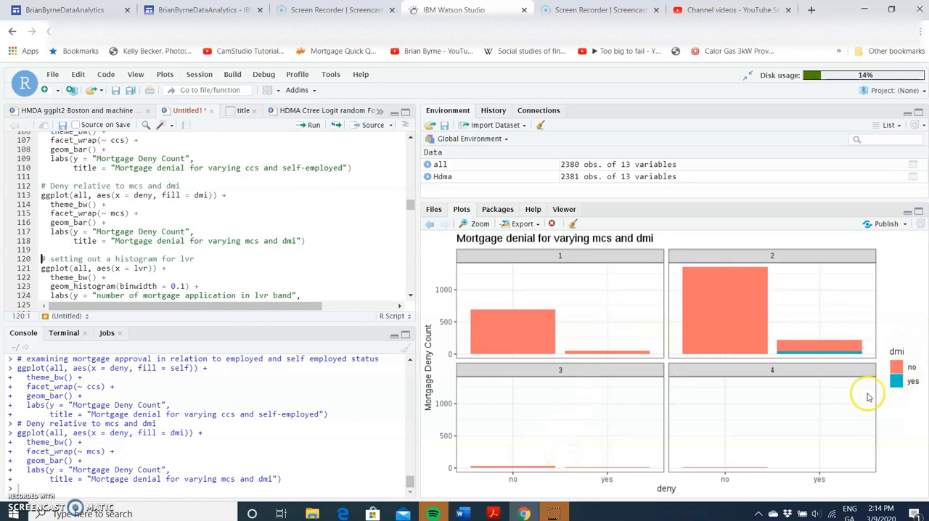
click(825, 351)
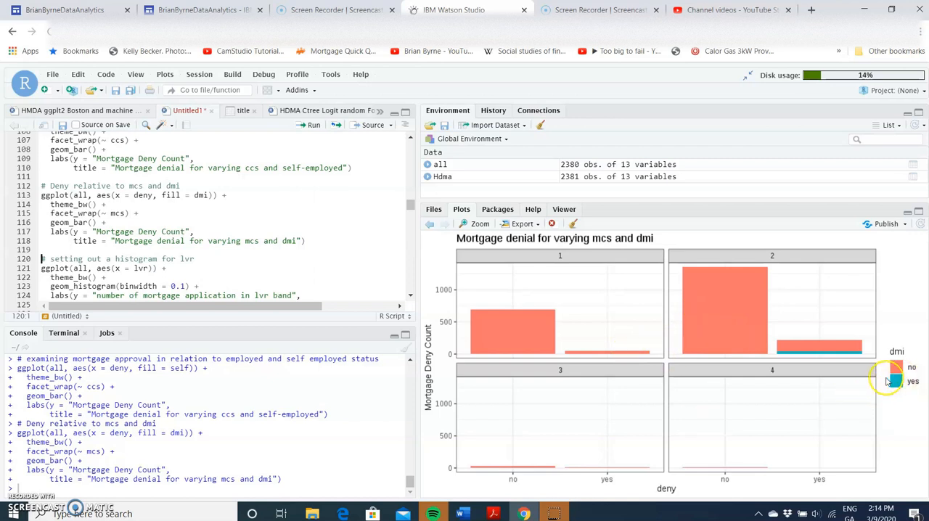
Step: Run the lvr histogram with binwidth 0.1 and its version filled by deny
click(311, 126)
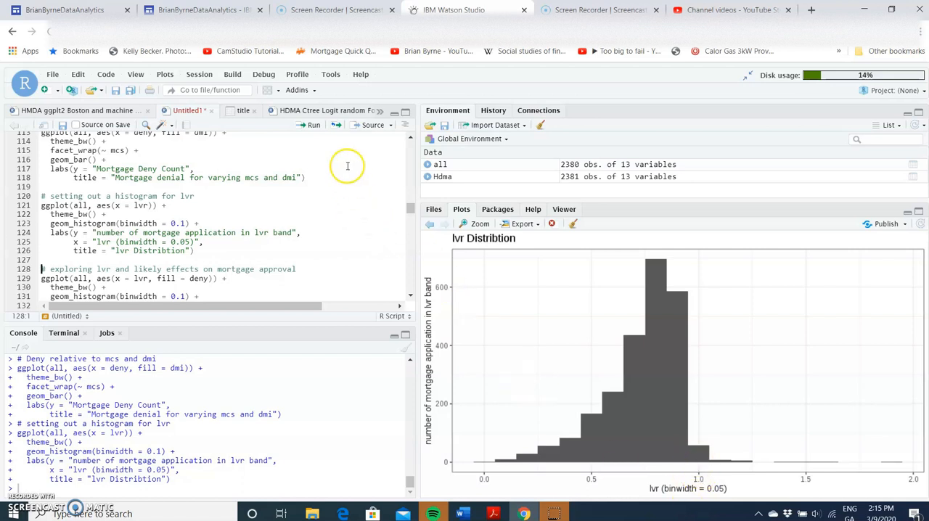
click(313, 126)
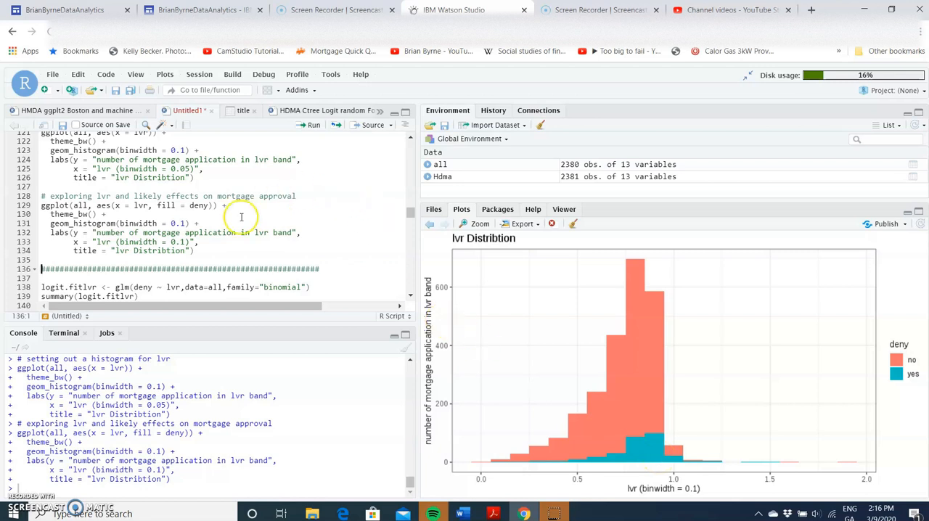
Step: Fit the binomial glm logit.fitlvr of deny on lvr and review its summary coefficients
scroll(230, 231, down, 2)
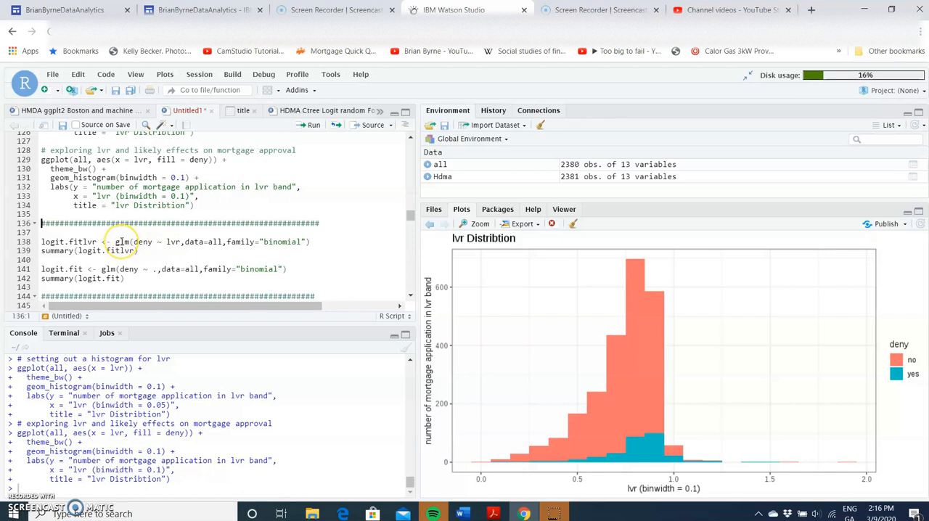
mouse_move(121, 242)
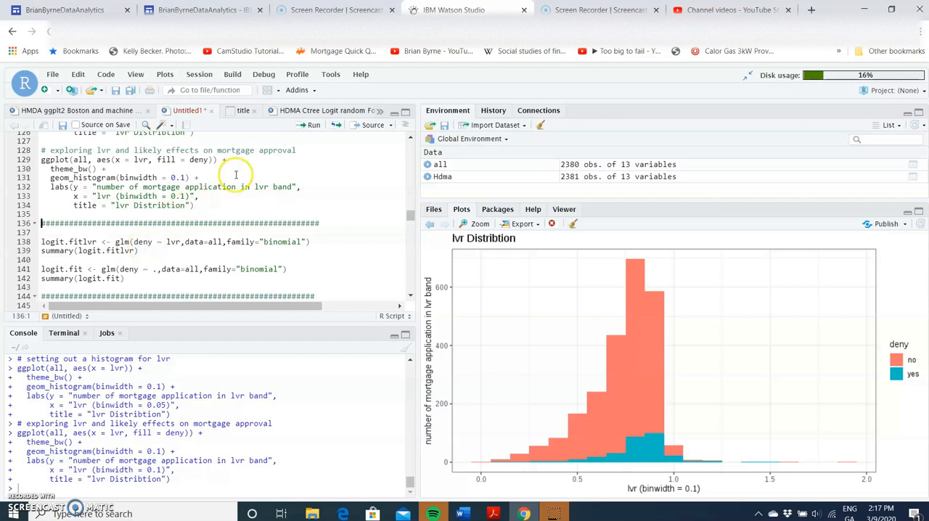
click(314, 126)
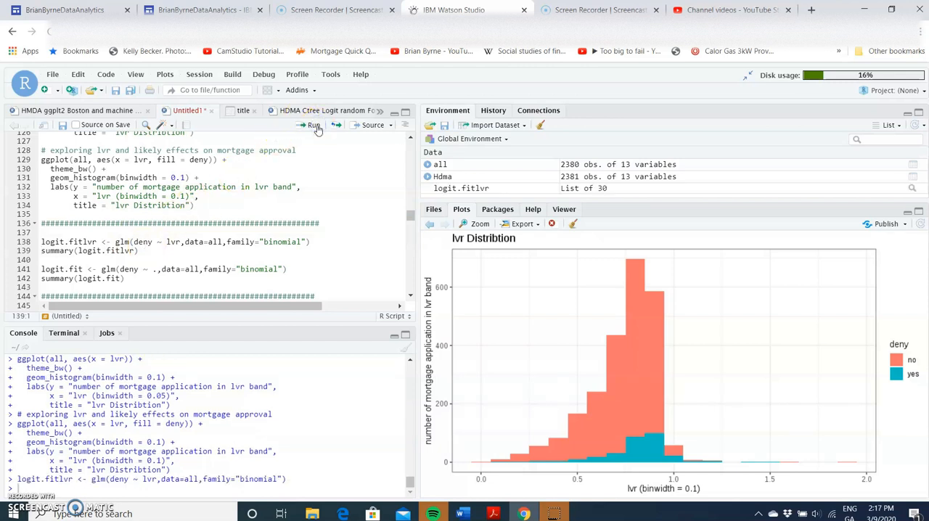
click(314, 126)
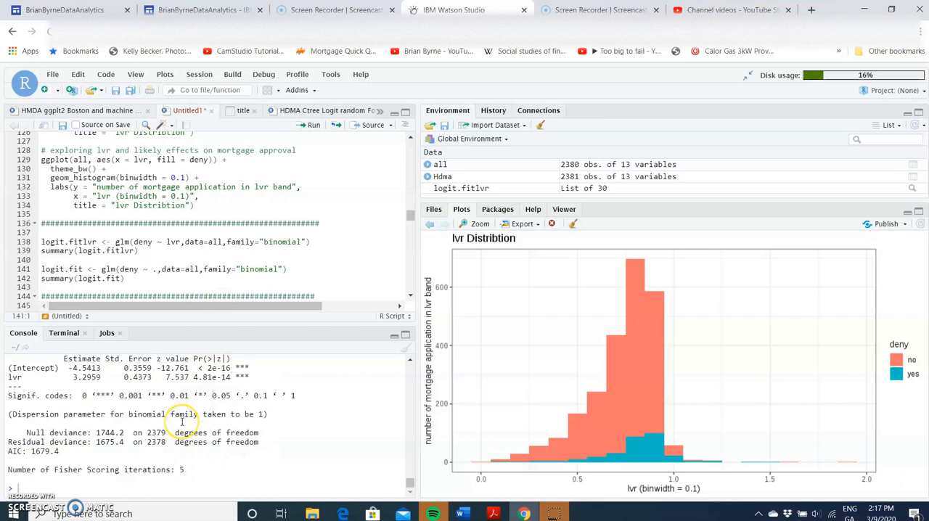
scroll(181, 421, up, 1)
scroll(182, 422, up, 2)
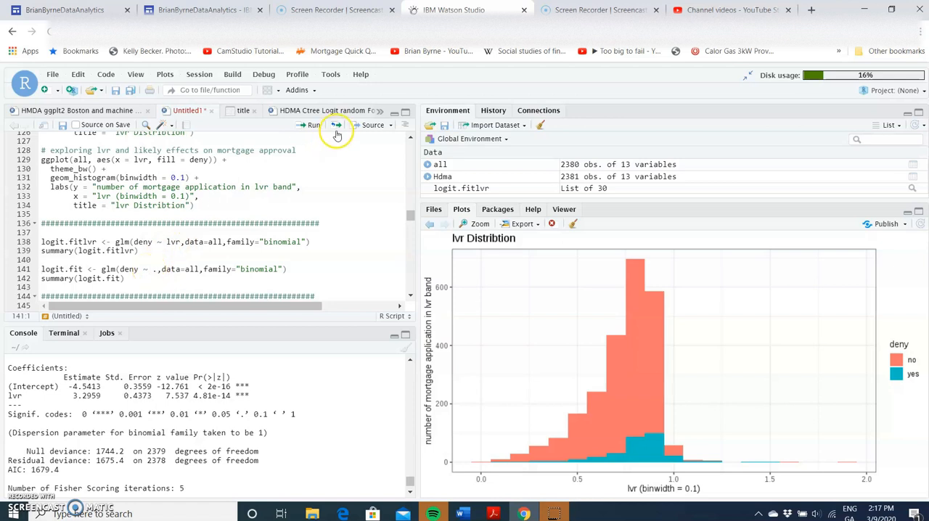
Step: Fit the binomial glm logit.fit of deny on all variables and review its summary coefficients
click(311, 125)
click(312, 127)
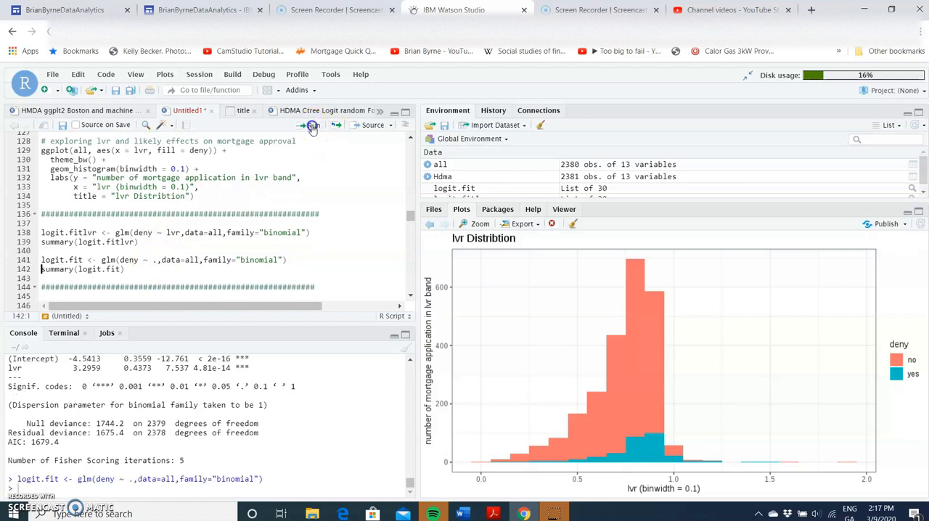
scroll(168, 415, up, 1)
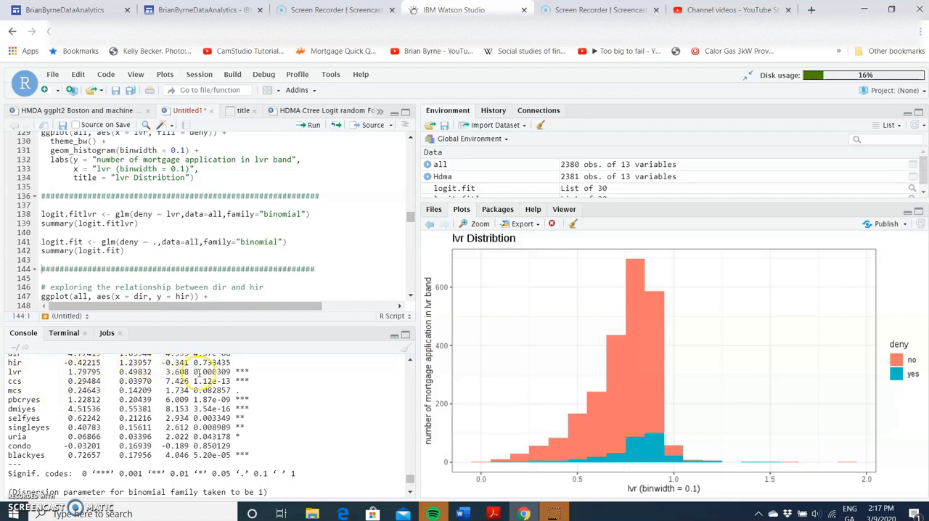
scroll(215, 368, up, 1)
scroll(218, 369, up, 3)
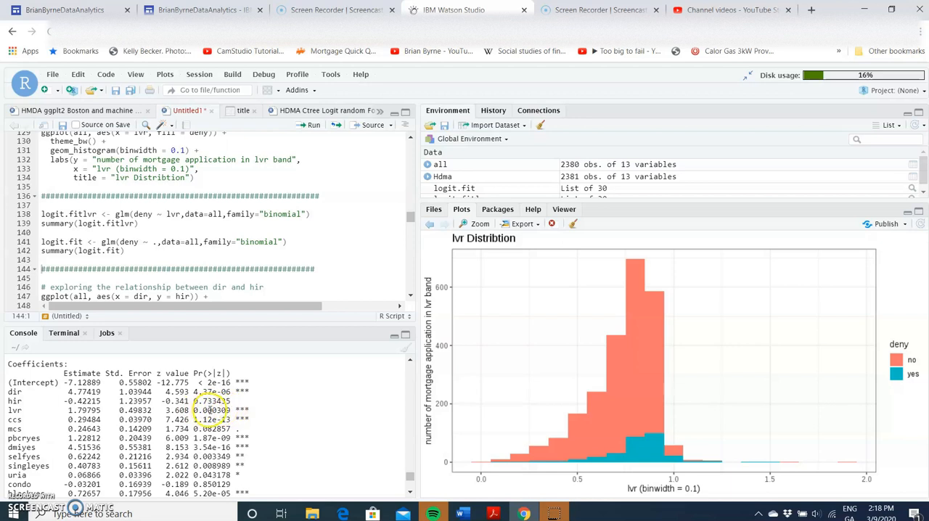
scroll(25, 408, down, 2)
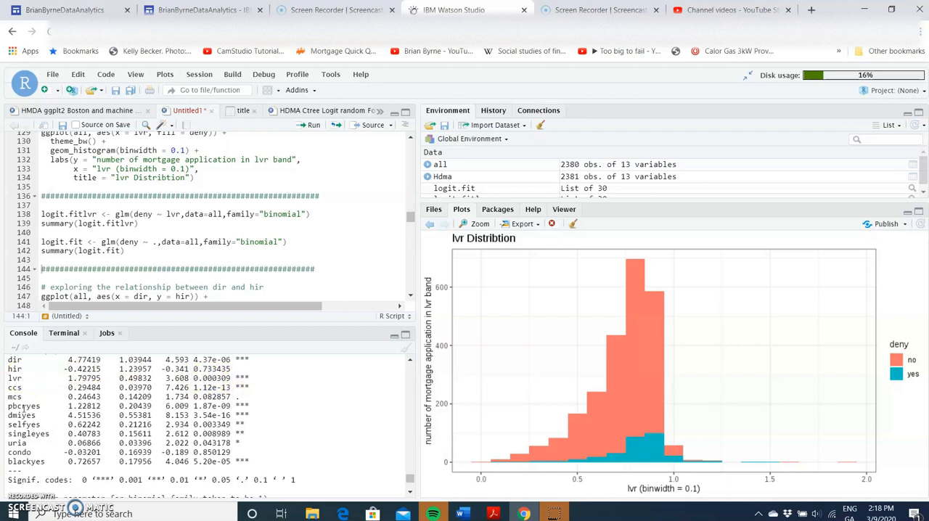
Step: Run the unfiltered scatter plots of hir against dir: uncoloured, coloured by ccs and coloured by deny
scroll(65, 266, down, 2)
click(66, 243)
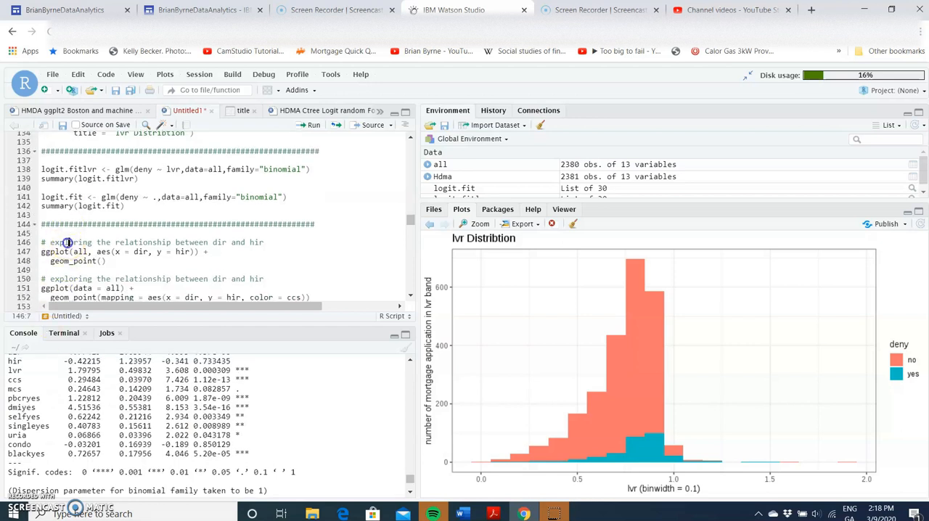
click(313, 125)
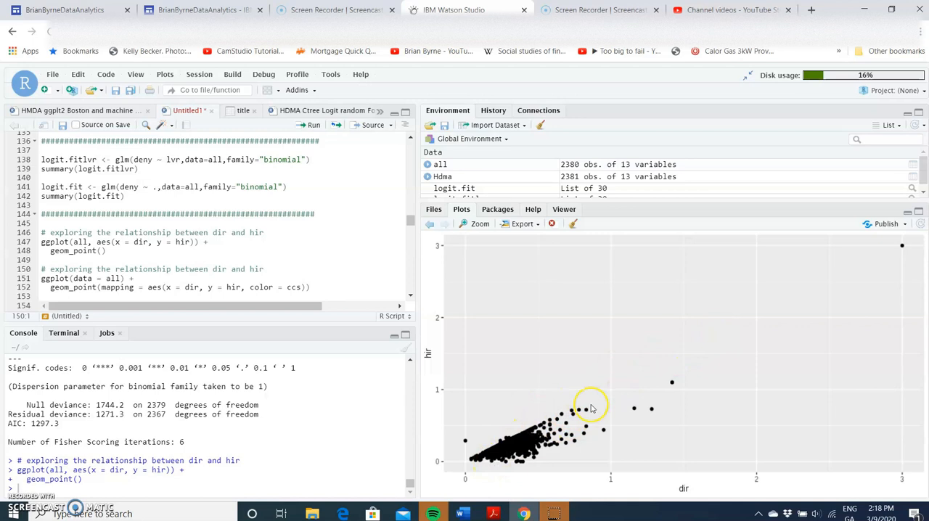
click(311, 126)
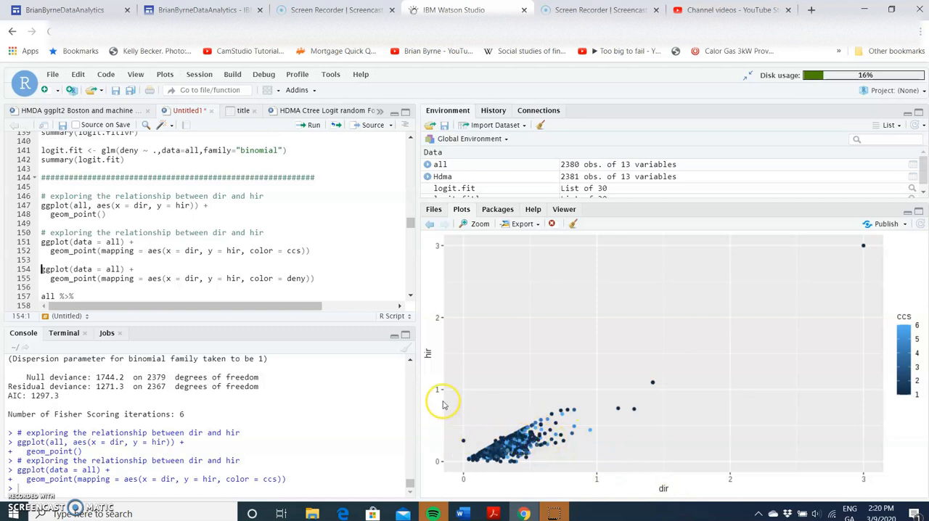
click(310, 126)
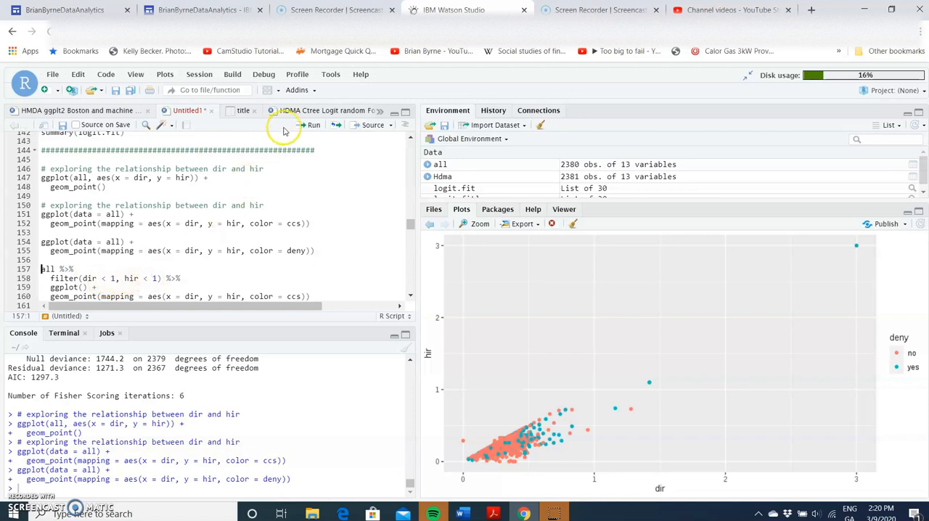
Step: Run the scatter plots of hir against dir filtered to dir < 1 and hir < 1, coloured by ccs and by deny
click(308, 125)
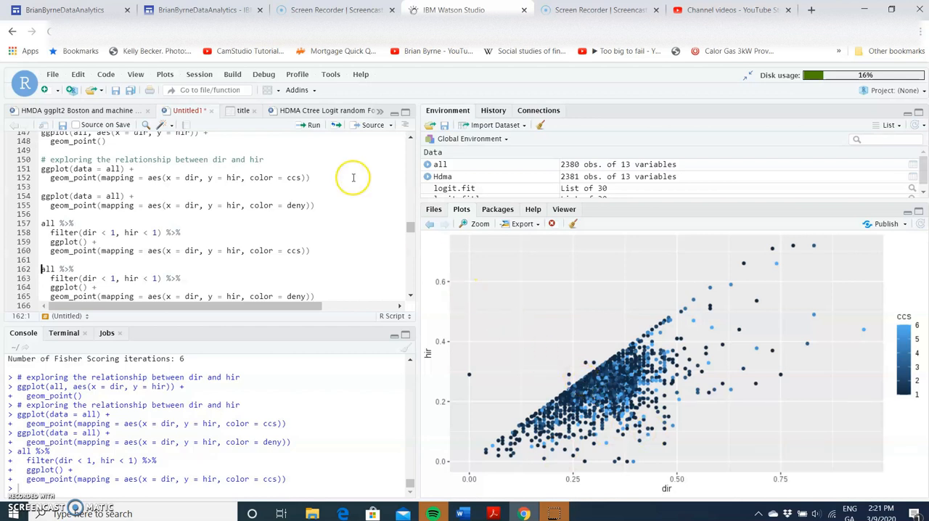
scroll(297, 263, down, 1)
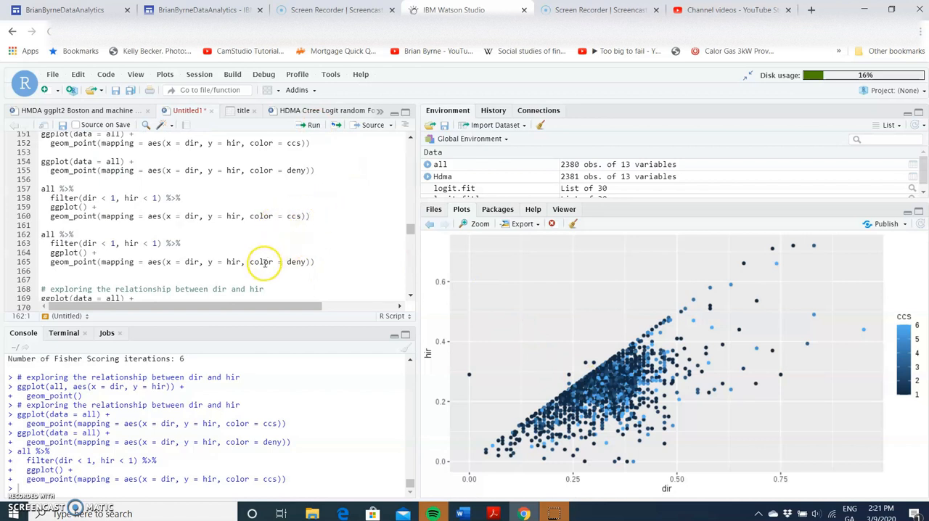
click(314, 125)
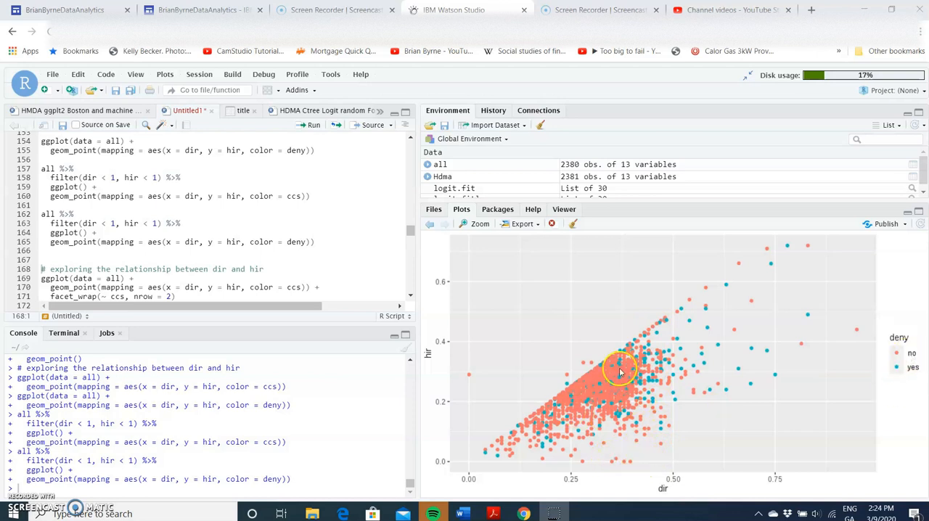
Step: Run the dir and hir scatter plots faceted by ccs in two rows: coloured by ccs, by deny, and by deny with geom_smooth
click(130, 269)
click(308, 126)
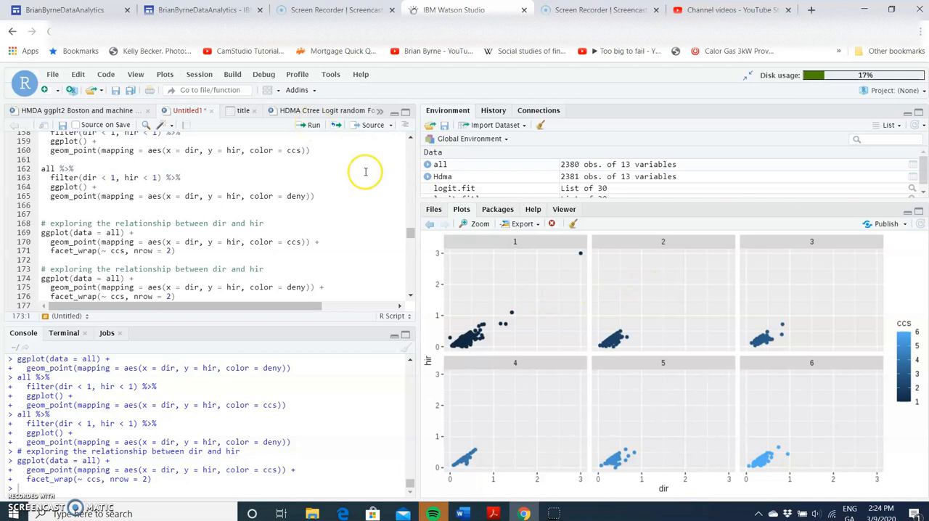
click(312, 126)
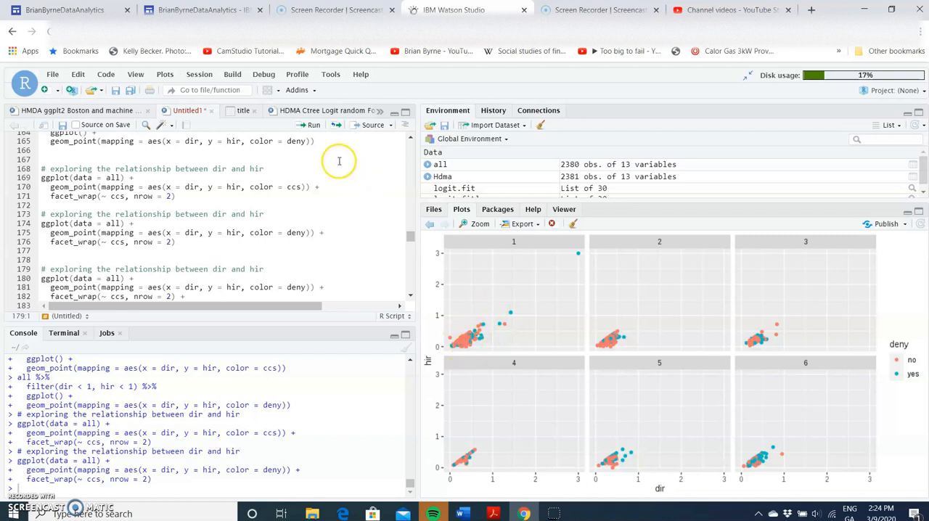
scroll(166, 275, down, 1)
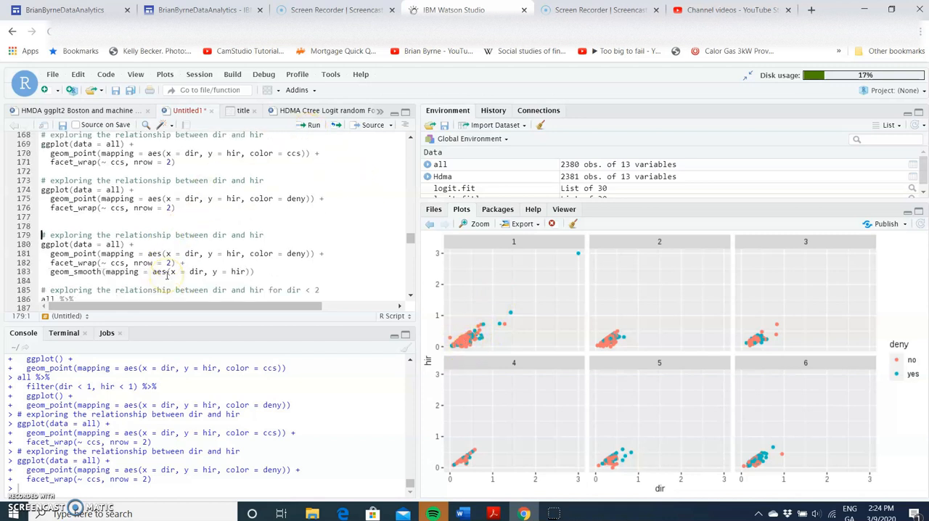
click(313, 126)
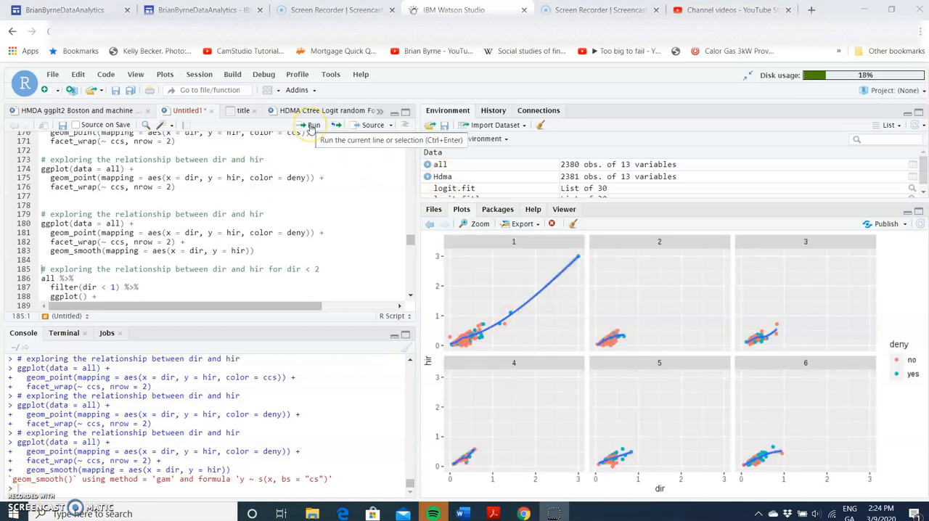
Step: Run the ccs-faceted dir and hir plot filtered to dir < 1 without smoothing, and compute the correlation of dir and hir
scroll(124, 251, down, 1)
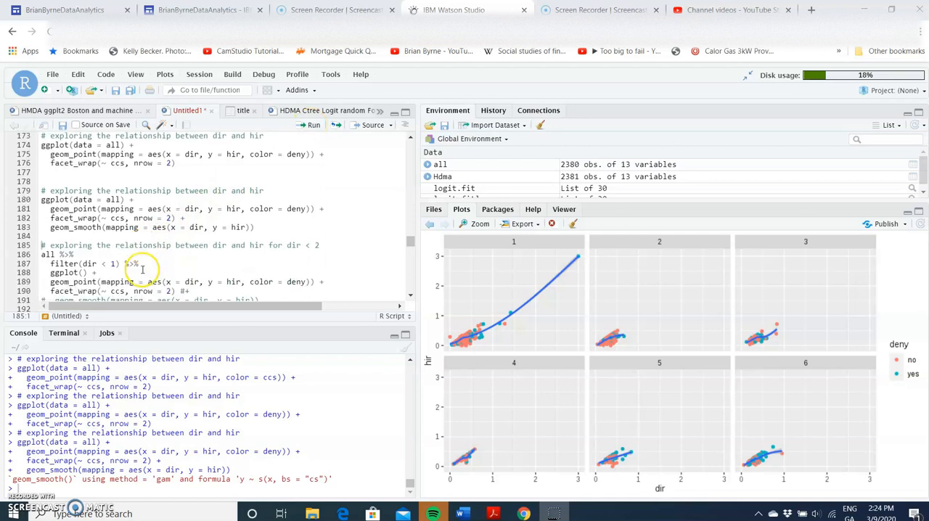
click(119, 247)
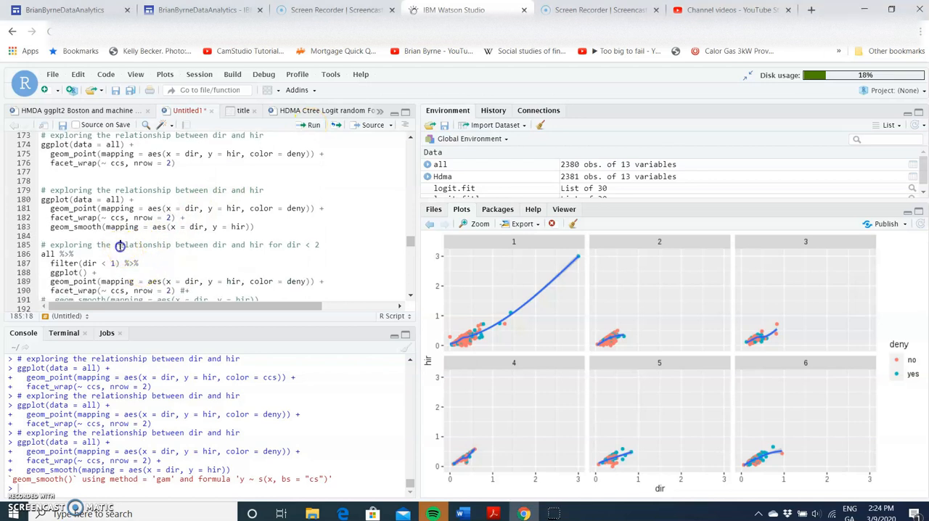
click(312, 127)
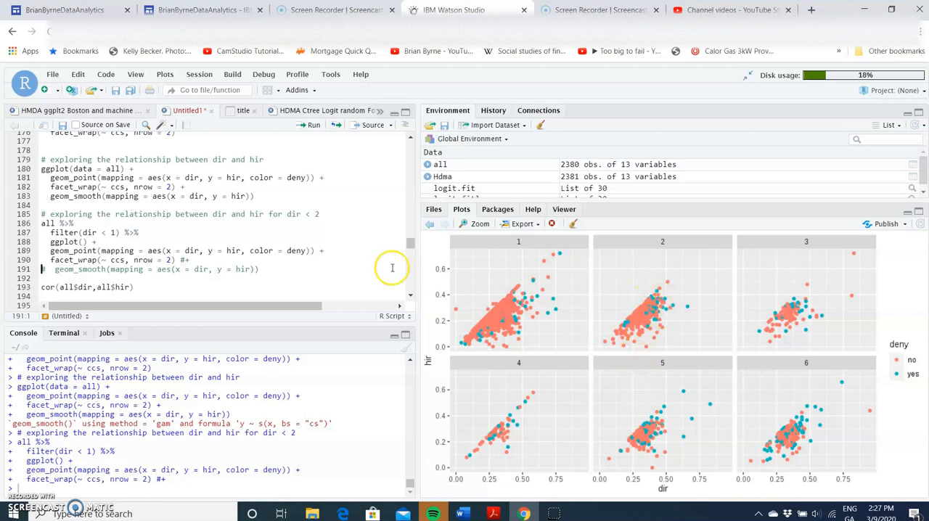
click(314, 125)
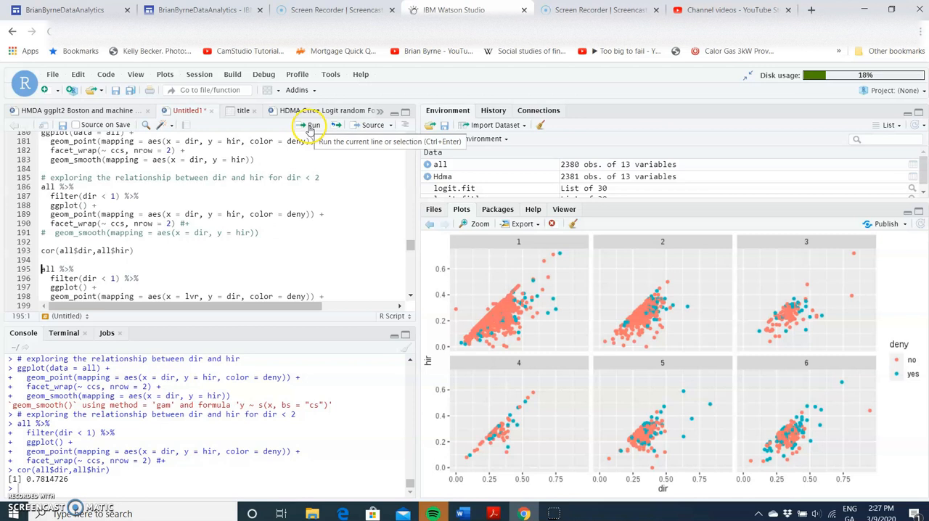
Step: Run the scatter plot of dir against lvr for dir < 1, coloured by deny, faceted by ccs and with geom_smooth
scroll(227, 267, down, 2)
scroll(227, 267, down, 1)
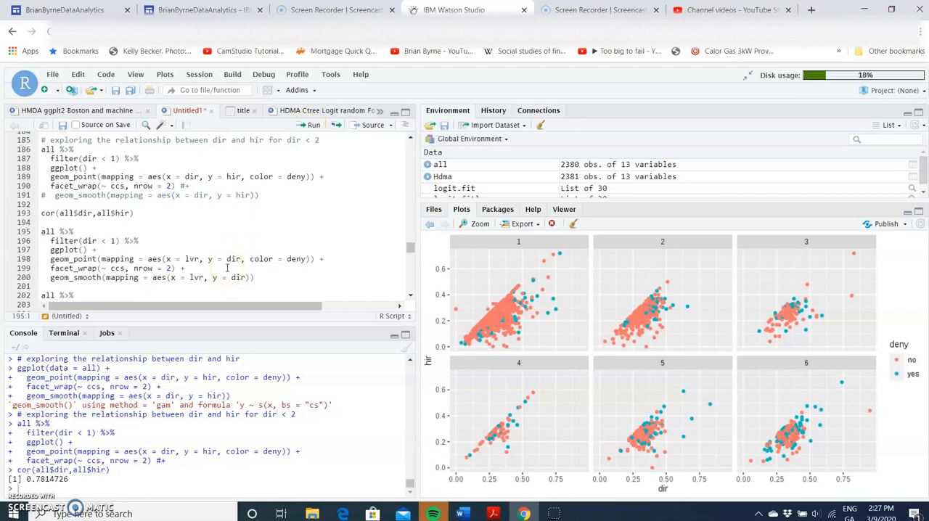
click(305, 123)
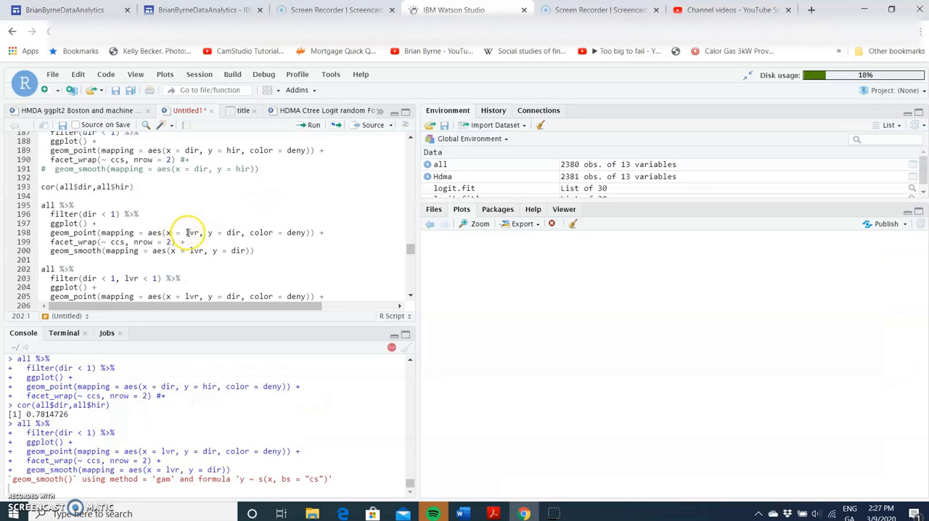